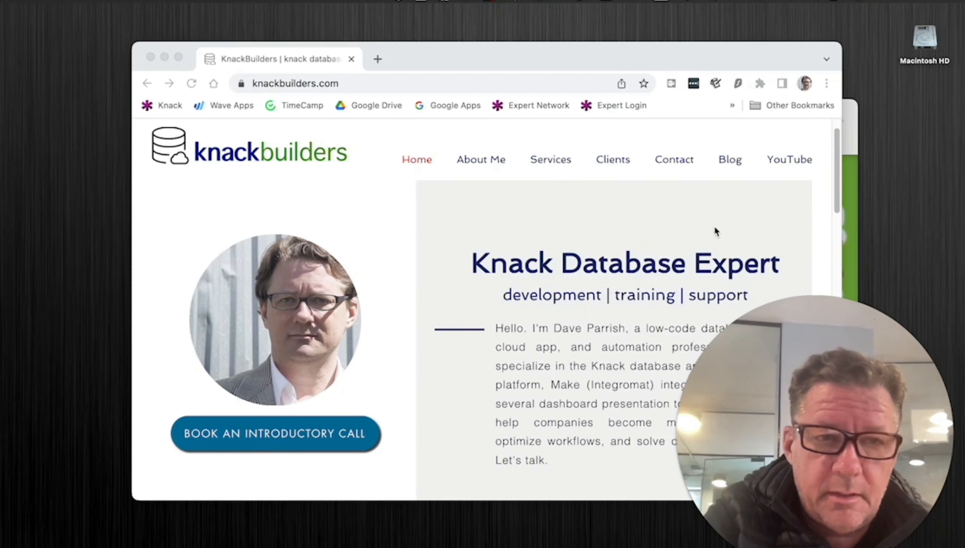
View the 1 to 1 thumb image without the browser window behind it, and close the image.
left_click(850, 151)
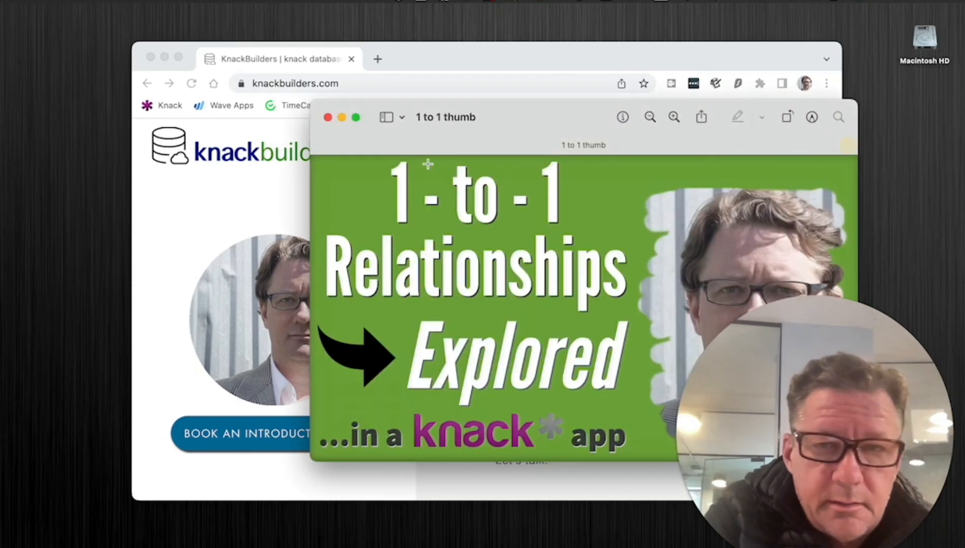
left_click(165, 56)
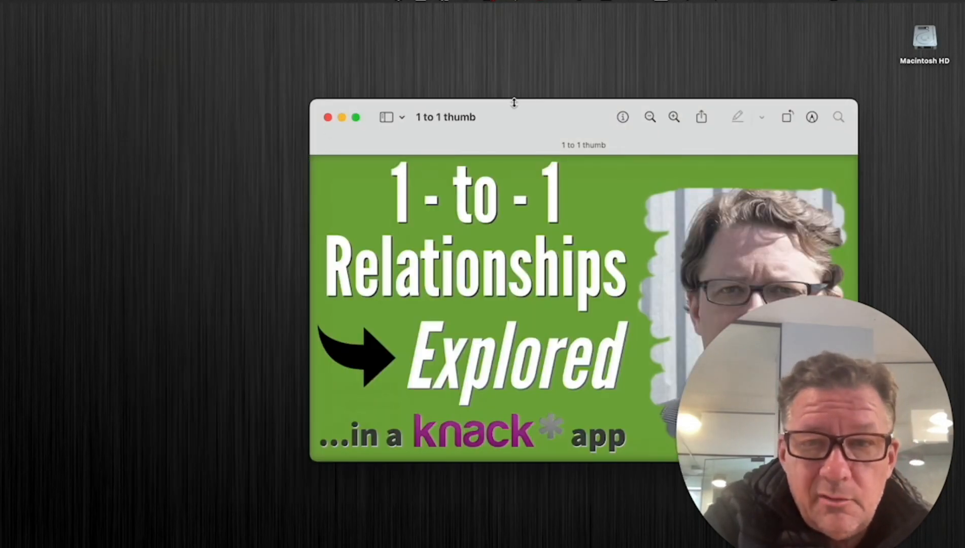
left_click_drag(513, 103, 394, 74)
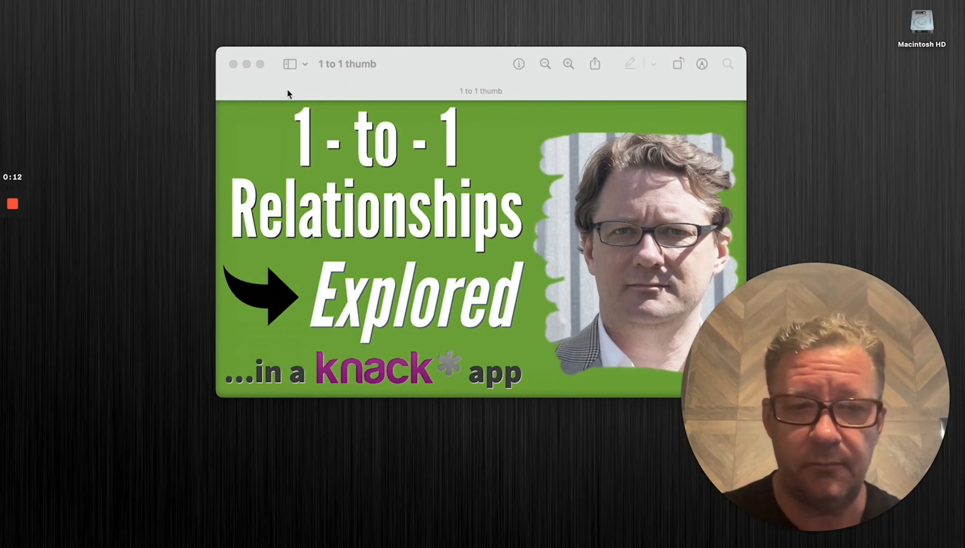
left_click(234, 64)
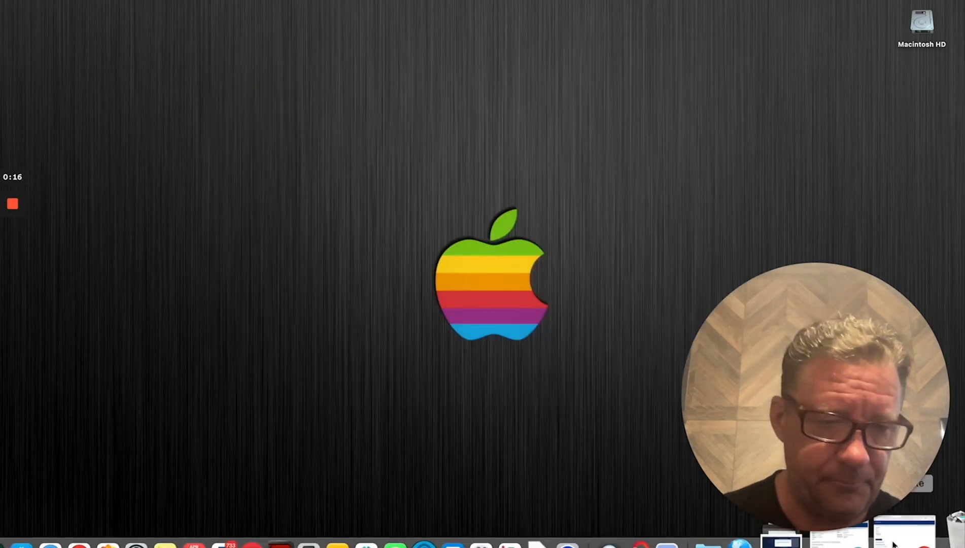
Switch to the DALmate live app in Chrome and open the XYZ Study details from Admin Home.
left_click(885, 538)
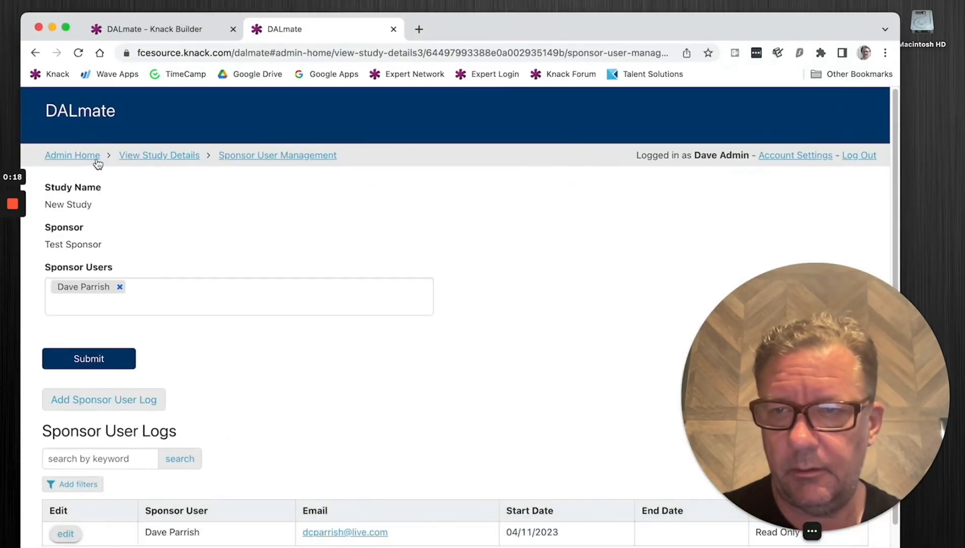
left_click(91, 157)
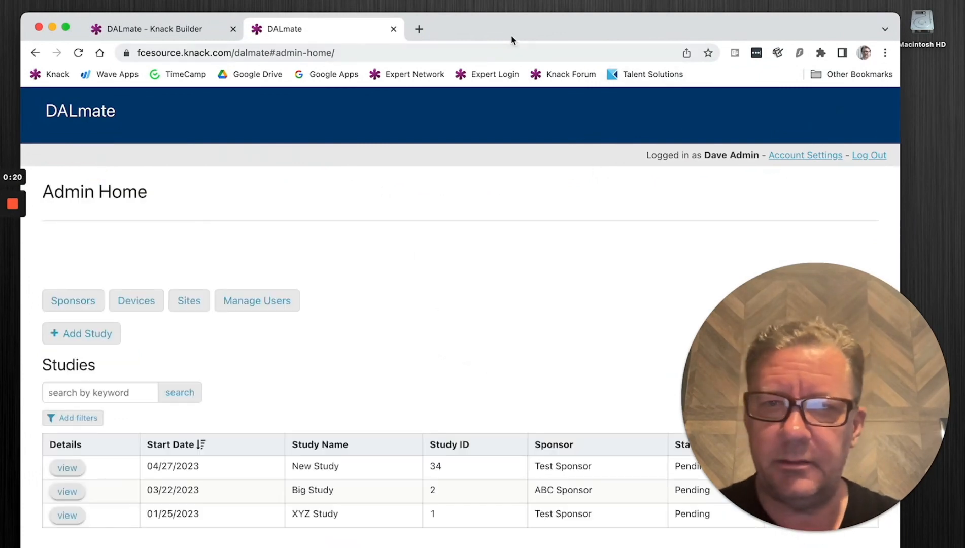
left_click_drag(511, 25, 567, 10)
mouse_move(744, 289)
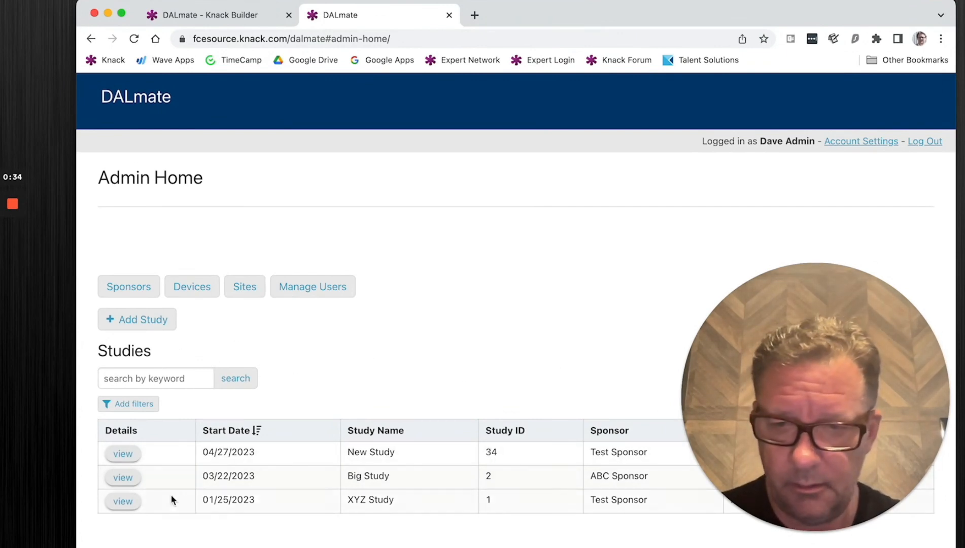
left_click(122, 501)
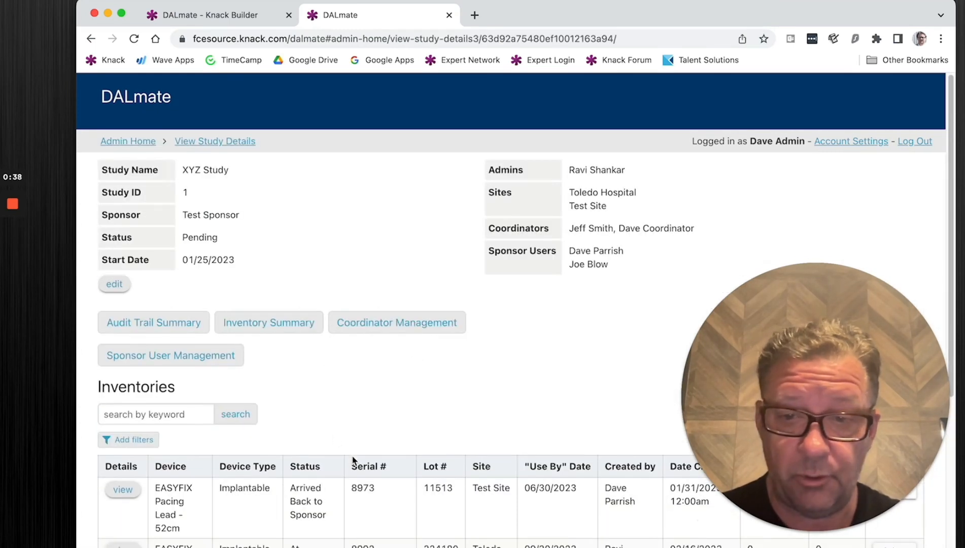
scroll(353, 460, "down", 2)
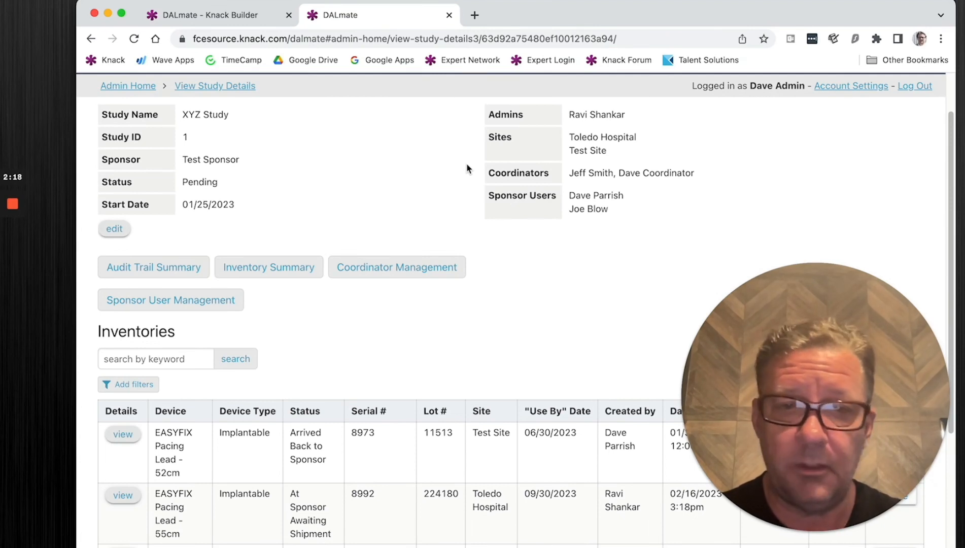
Check the Sponsor User role's fields in Knack Builder, and open Sponsor User Management for XYZ Study in the live app.
left_click(208, 15)
left_click(192, 452)
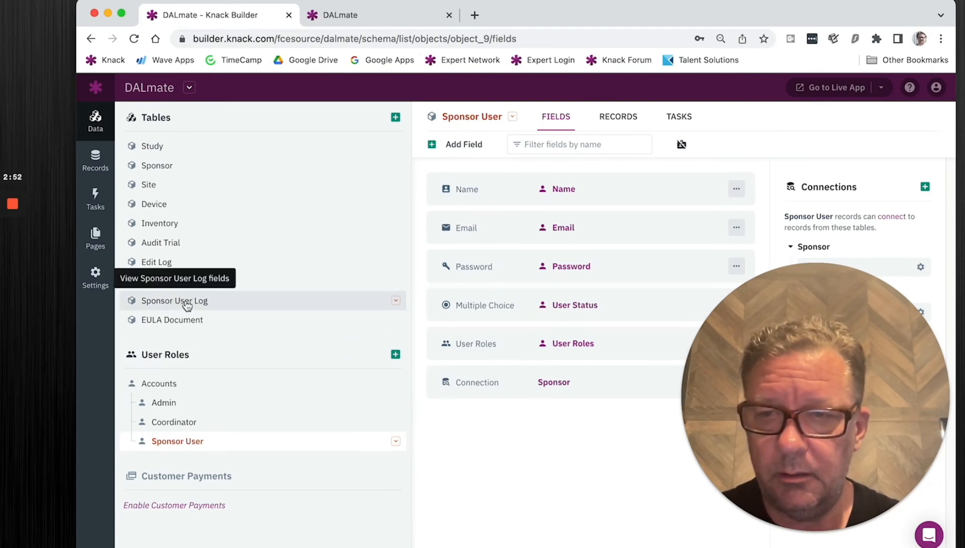
left_click(402, 12)
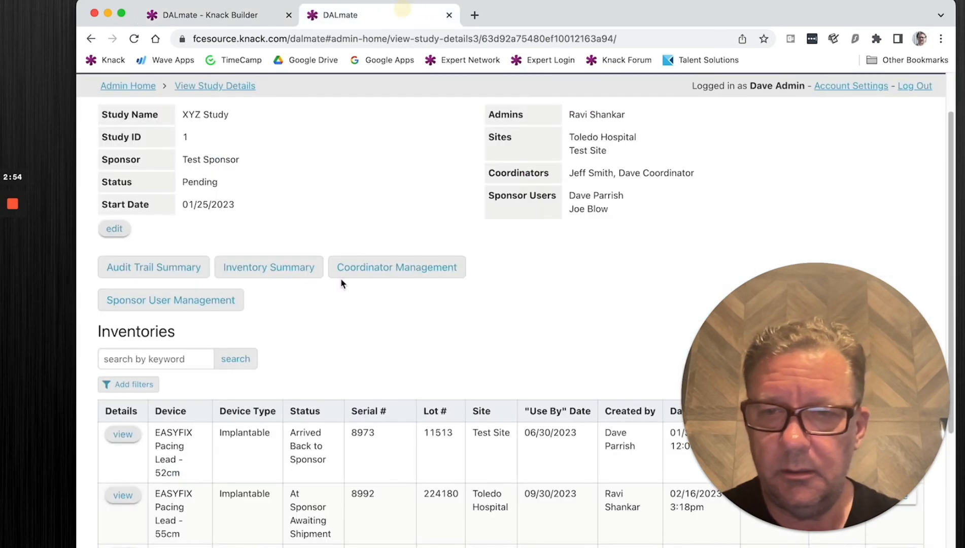
left_click(226, 307)
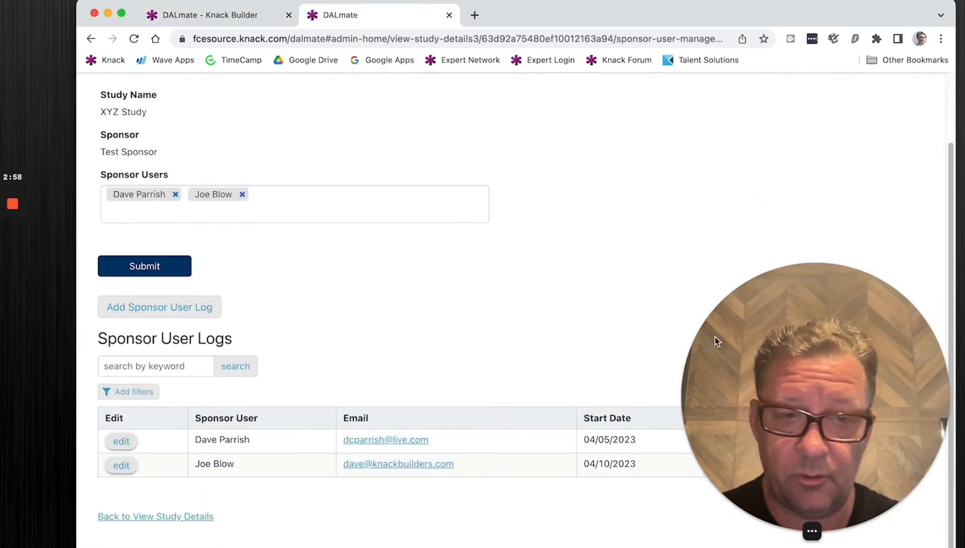
left_click_drag(841, 302, 867, 176)
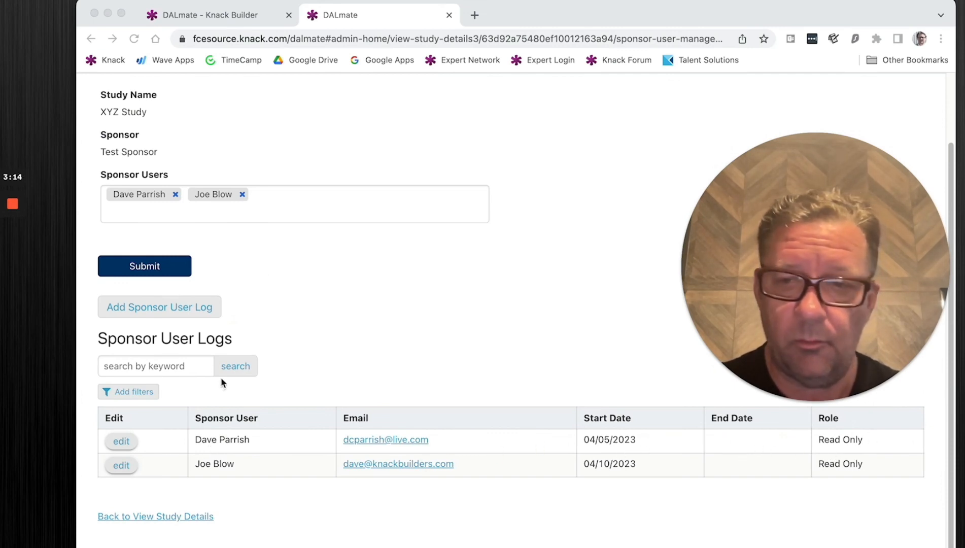
In Knack Builder, examine the Role field's options and the Sponsor User connection's relationship settings in the Sponsor User Log table.
left_click(236, 19)
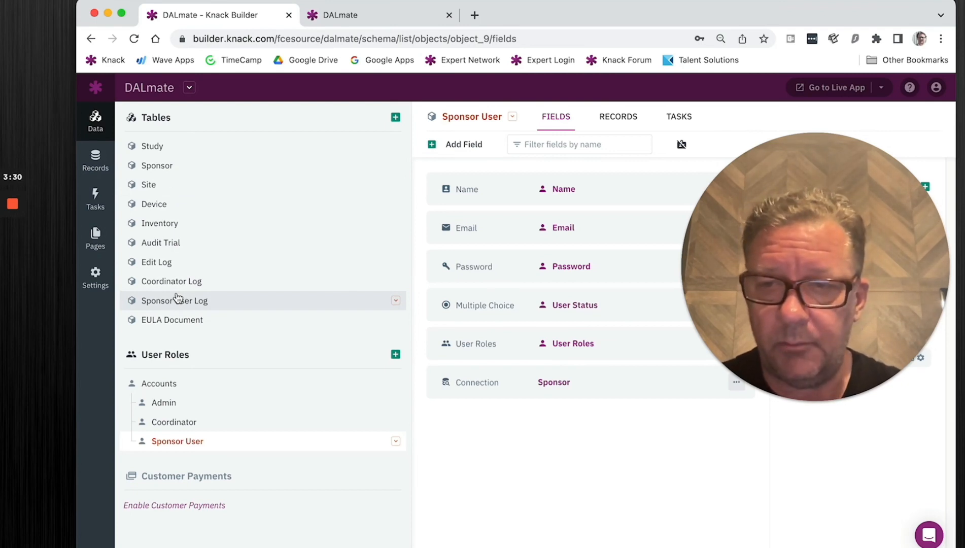
left_click(179, 299)
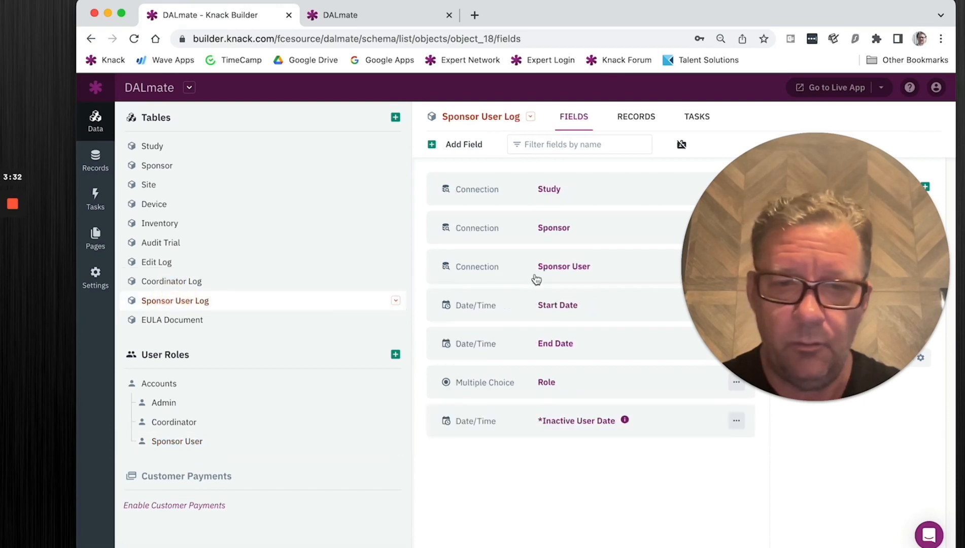
left_click(635, 393)
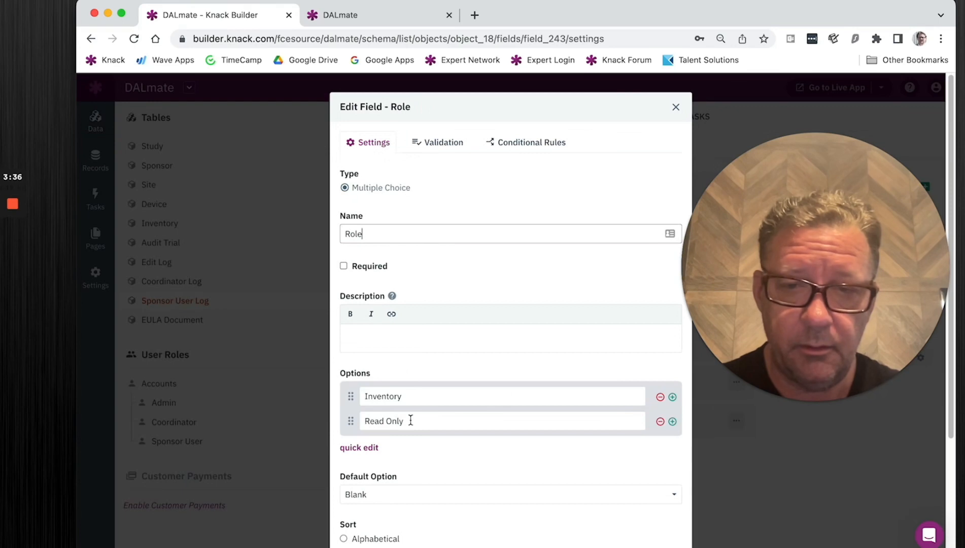
left_click(675, 114)
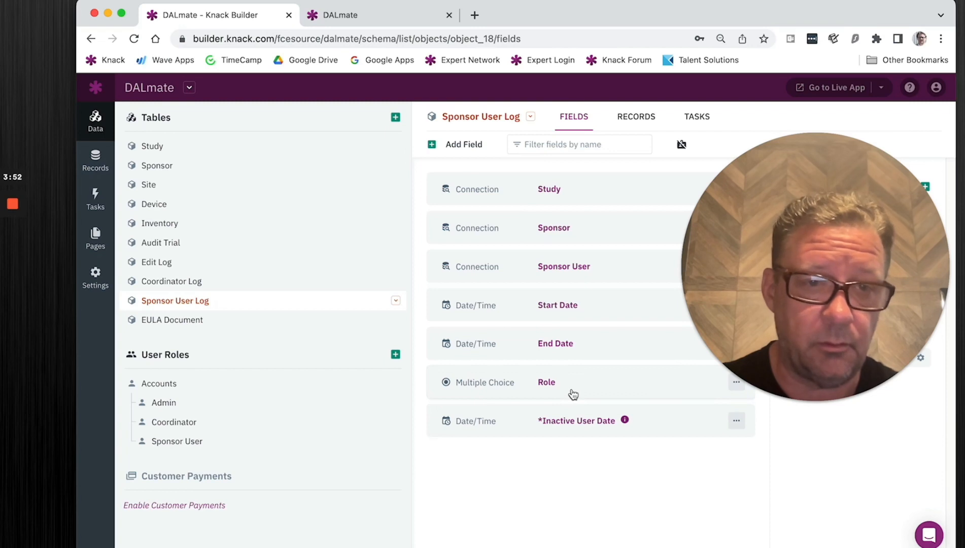
left_click(525, 267)
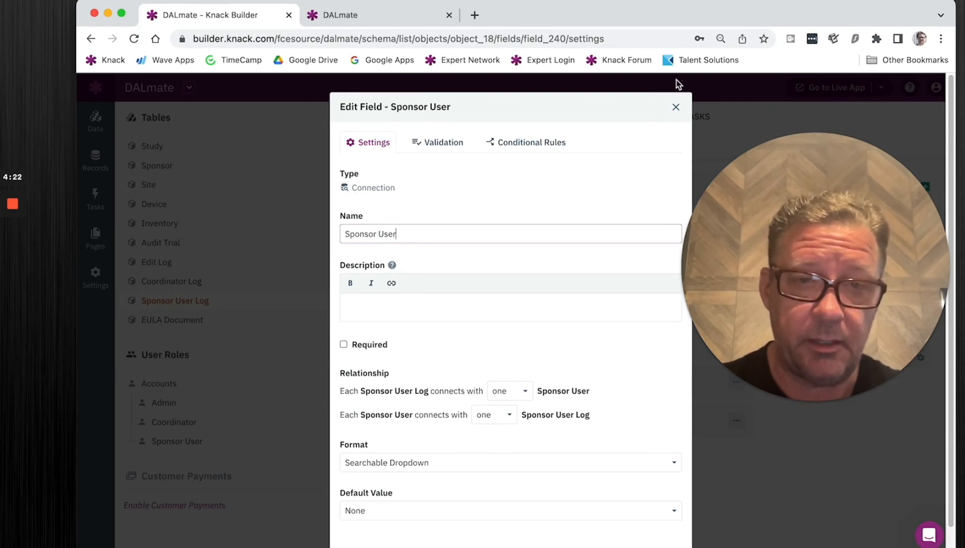
left_click(674, 108)
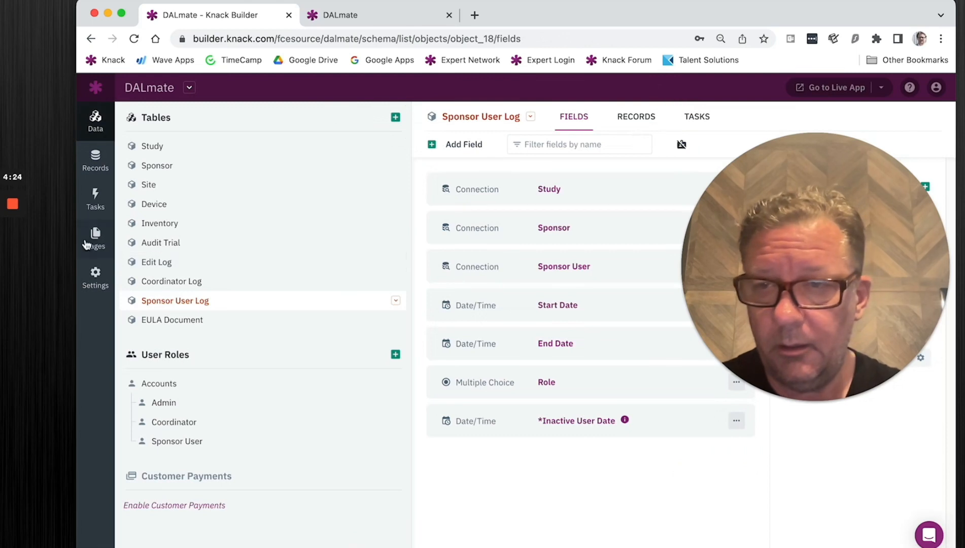
Open the page rules of the View Study Details page and review the page's menus and views.
left_click(100, 238)
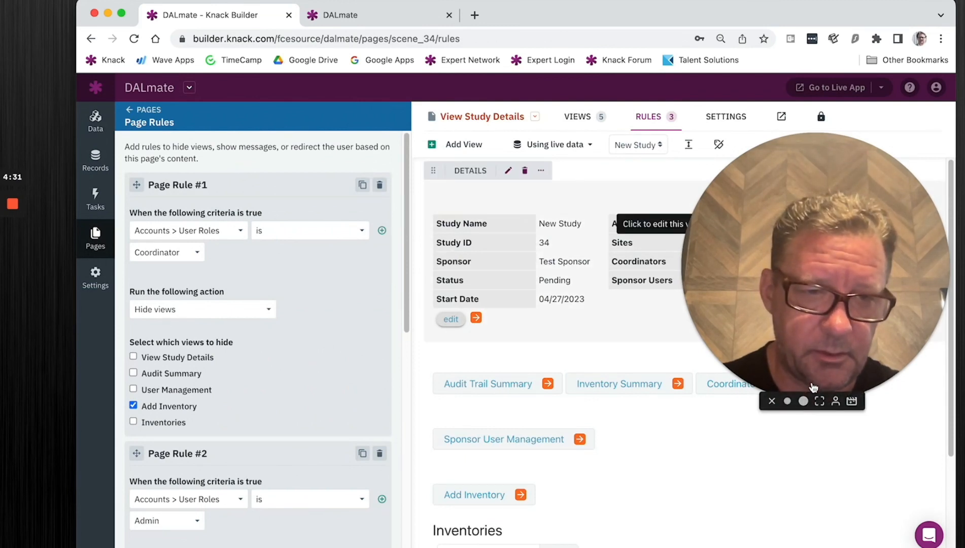
left_click(788, 401)
left_click_drag(797, 341, 919, 470)
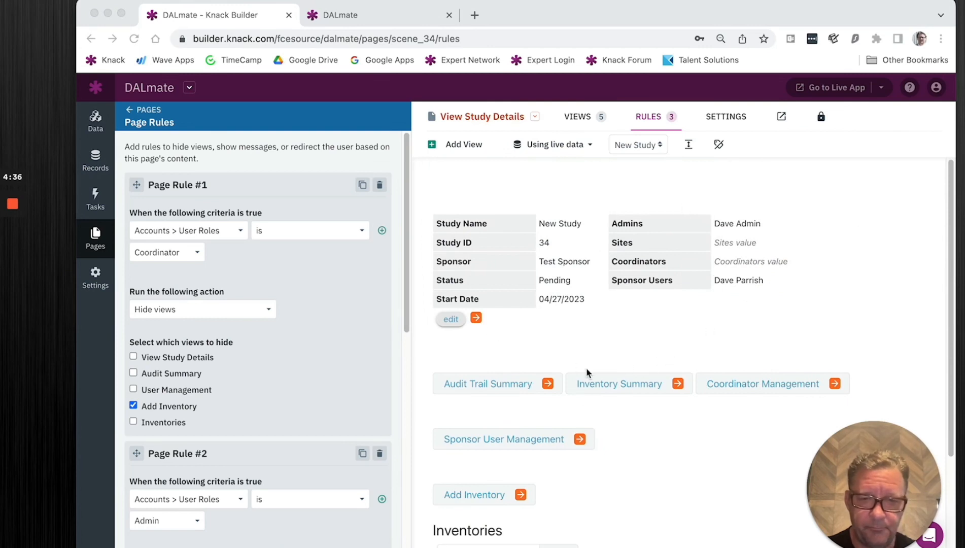
scroll(509, 388, "down", 1)
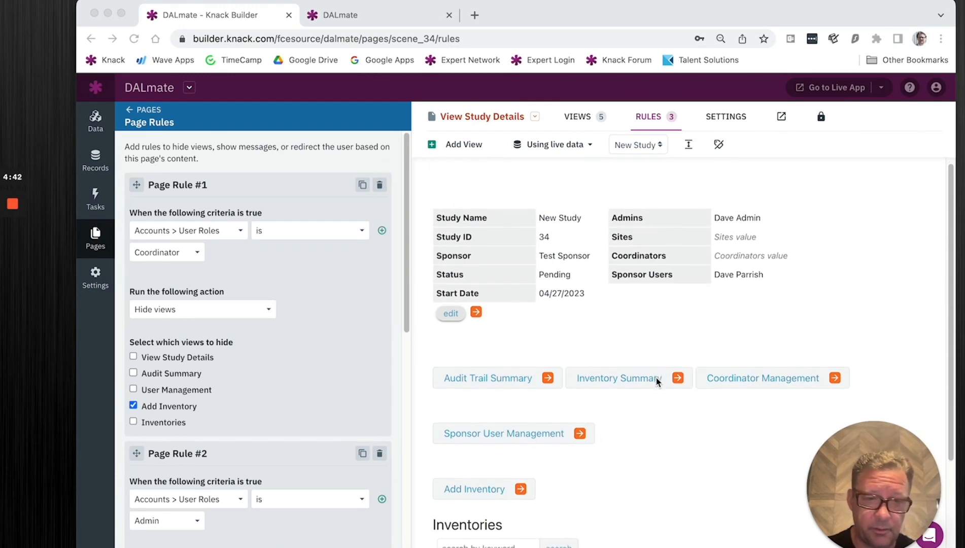
scroll(634, 383, "down", 3)
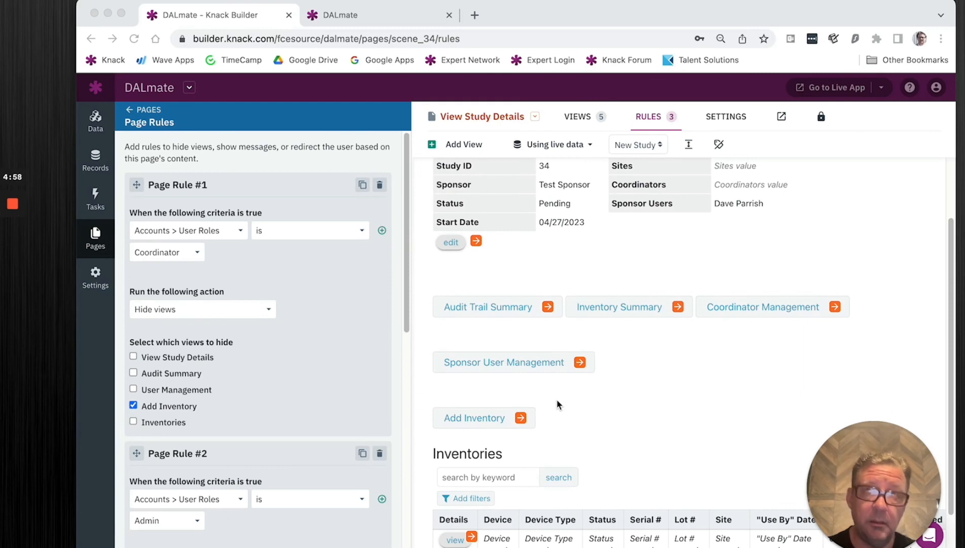
Examine Page Rule #3 and the fields available for its Sponsor User Log criterion, leaving the selection at Role.
left_click(648, 117)
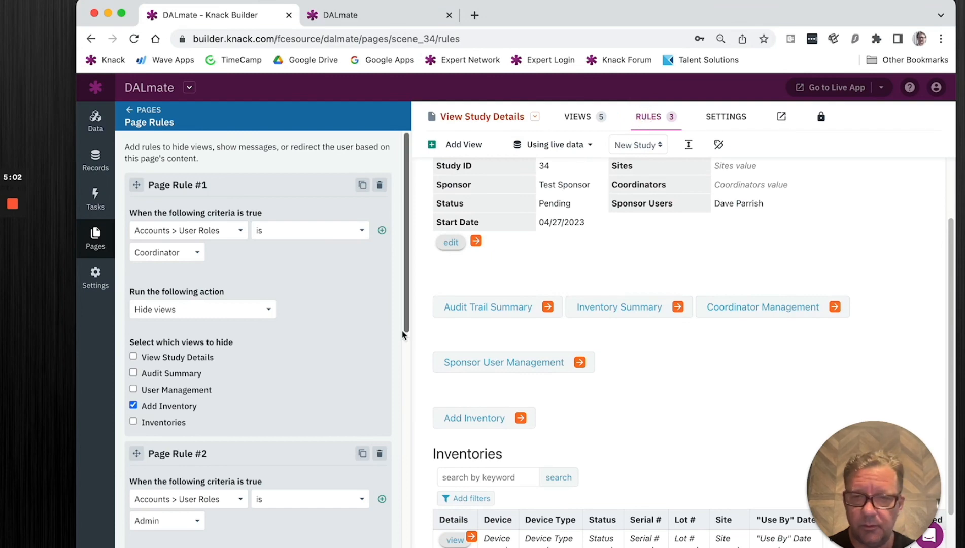
scroll(369, 344, "down", 10)
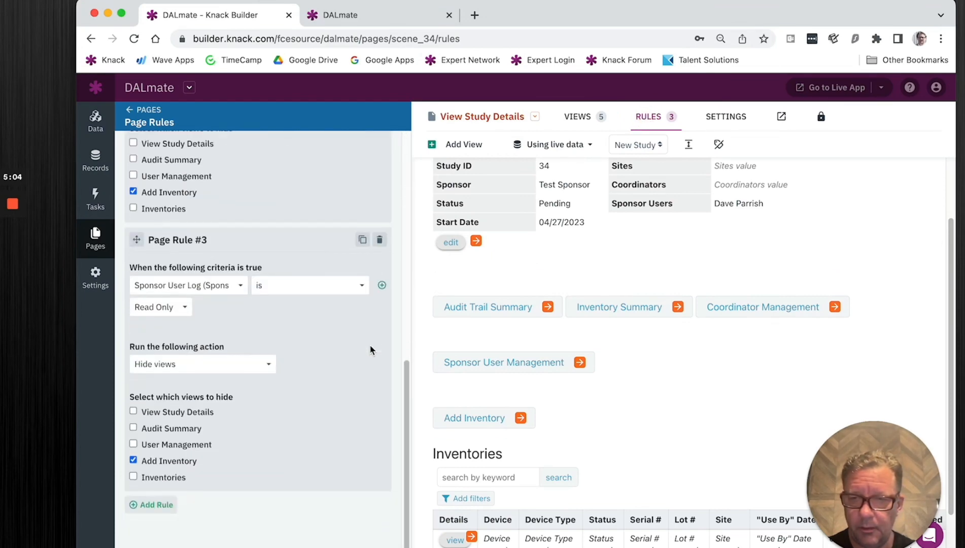
left_click(188, 287)
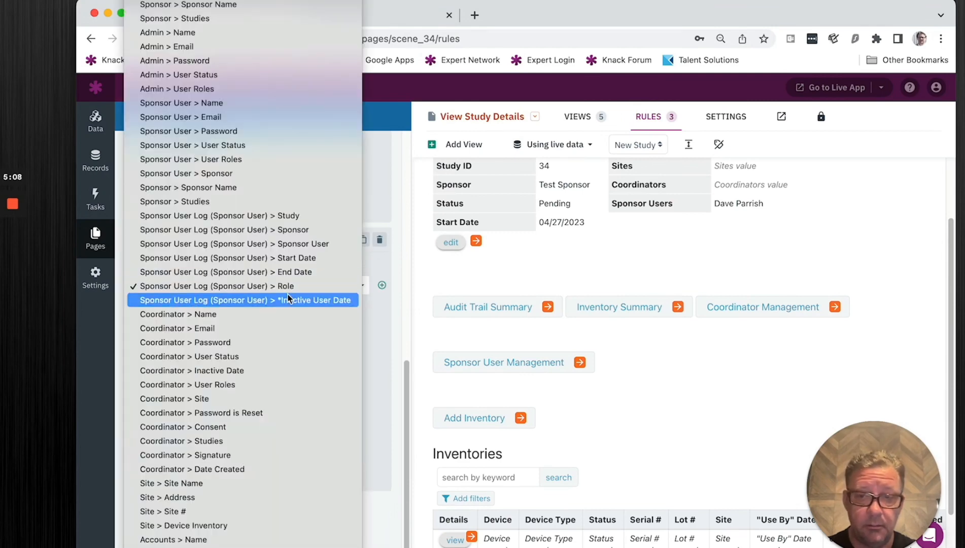
left_click(399, 307)
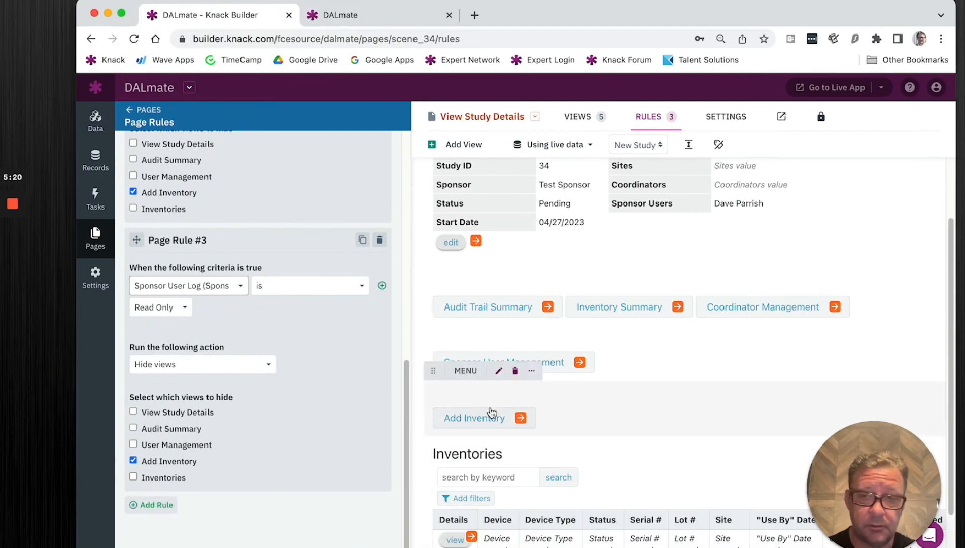
left_click(210, 287)
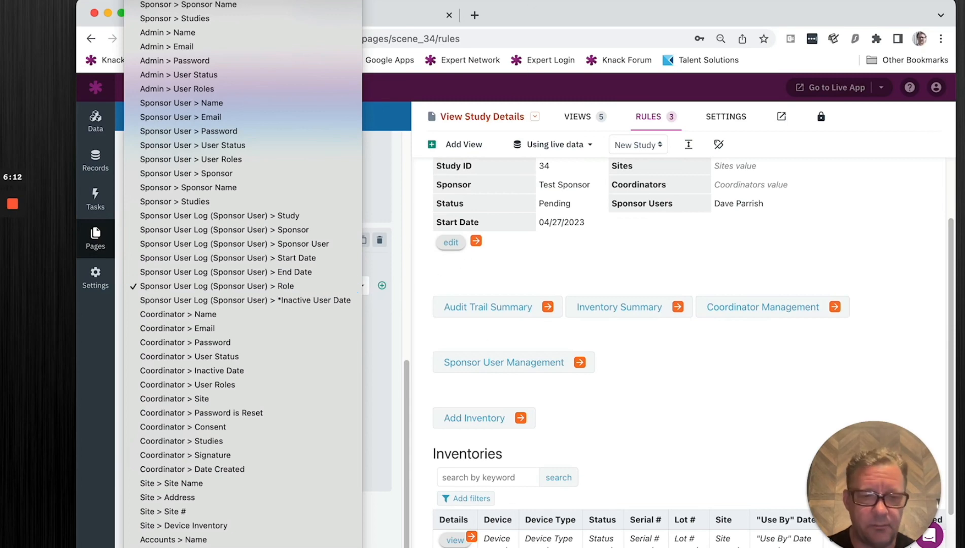
left_click(577, 17)
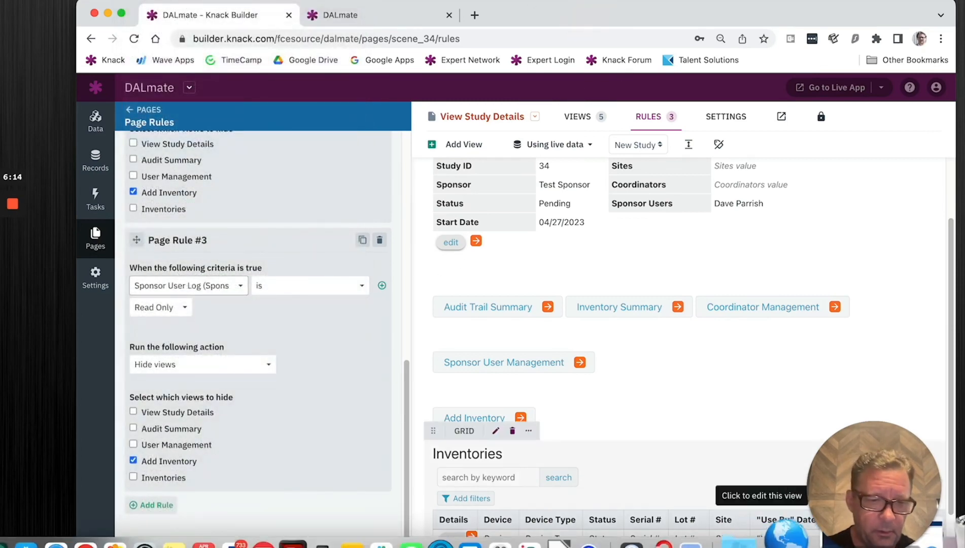
Check the sponsor user's XYZ Study page in Safari, and return to the admin's Sponsor User Management page in Chrome.
left_click_drag(886, 475, 894, 390)
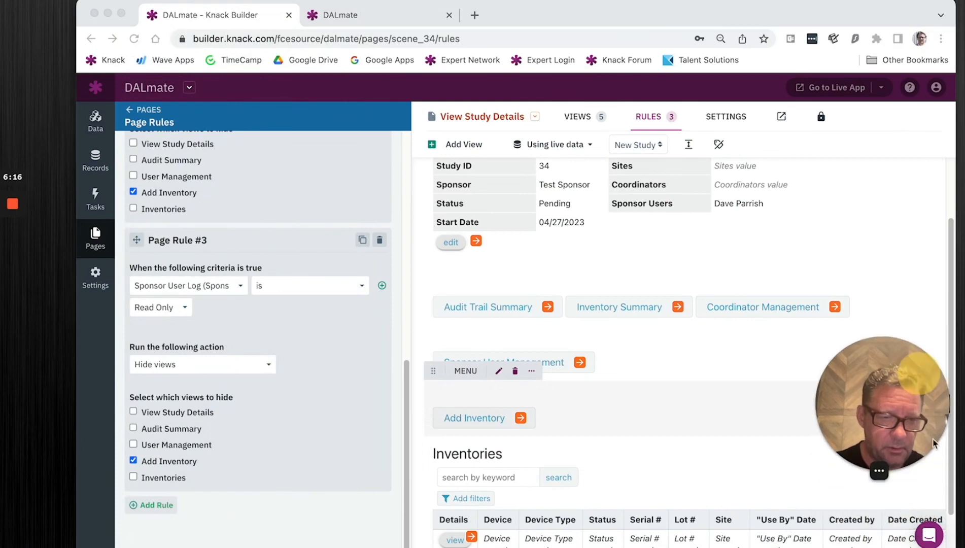
left_click(893, 539)
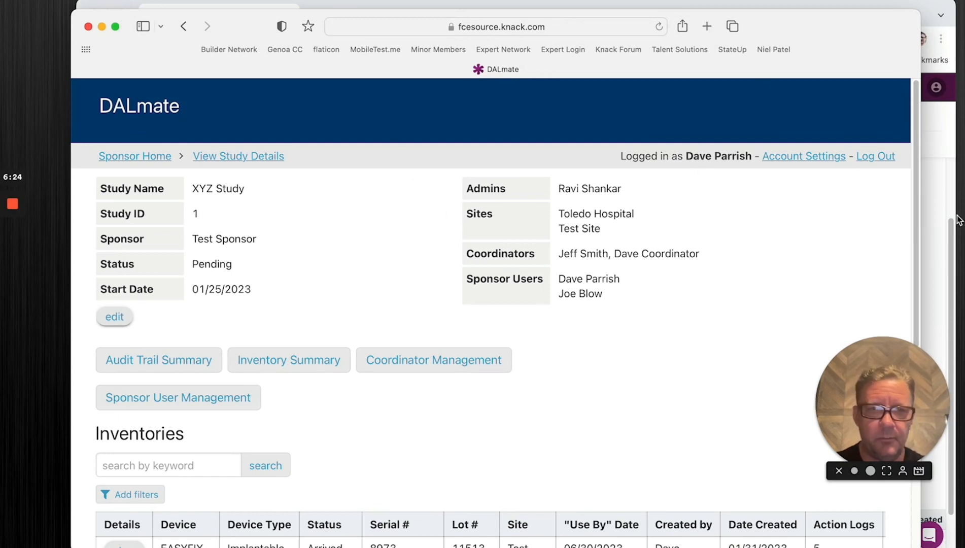
left_click(928, 141)
left_click(369, 16)
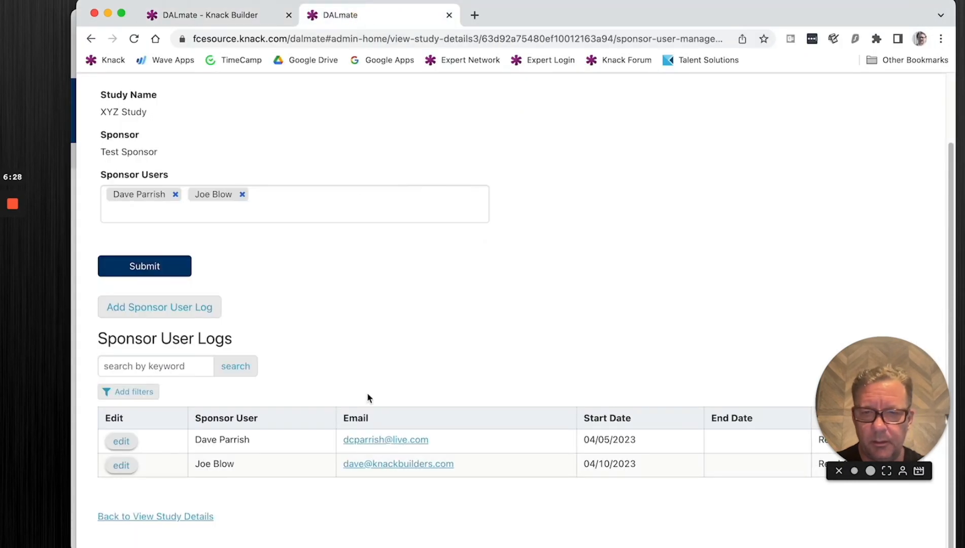
scroll(361, 366, "up", 3)
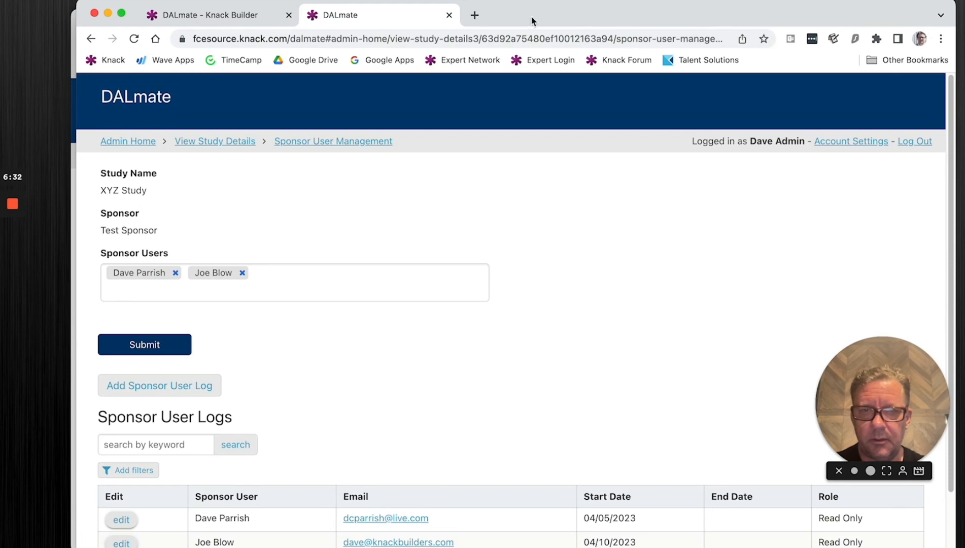
Offset the Chrome window against the Safari window, and bring Chrome forward on the Sponsor User Management page.
left_click_drag(536, 12, 484, 73)
left_click(779, 29)
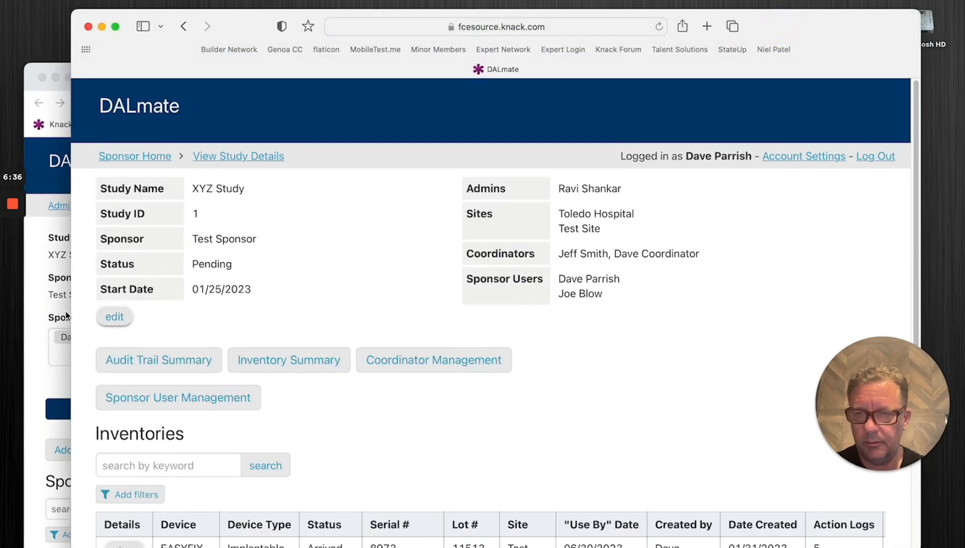
left_click(43, 308)
left_click_drag(571, 80, 591, 11)
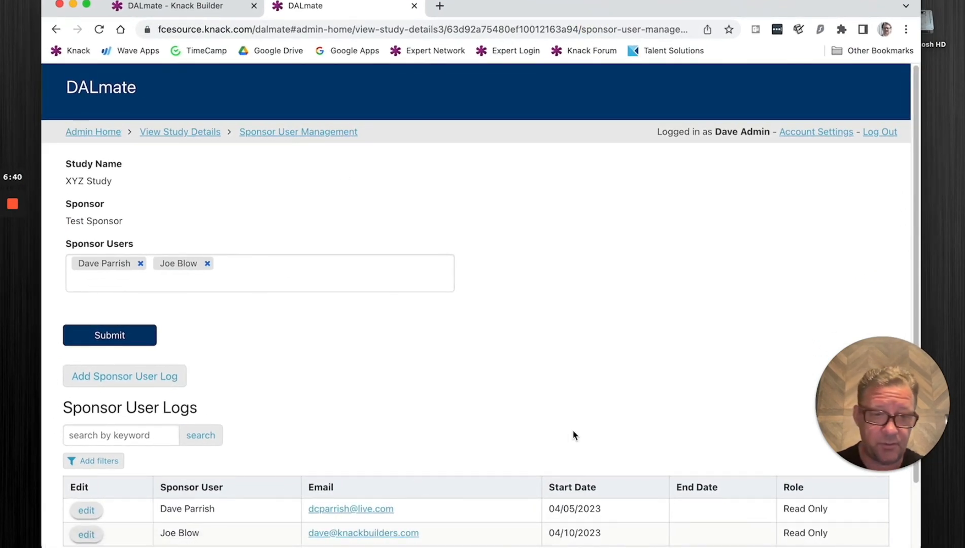
Review the roles in the admin's Sponsor User Logs table, and move the Chrome window down to uncover the Safari window behind it.
scroll(574, 431, "down", 3)
scroll(533, 446, "up", 1)
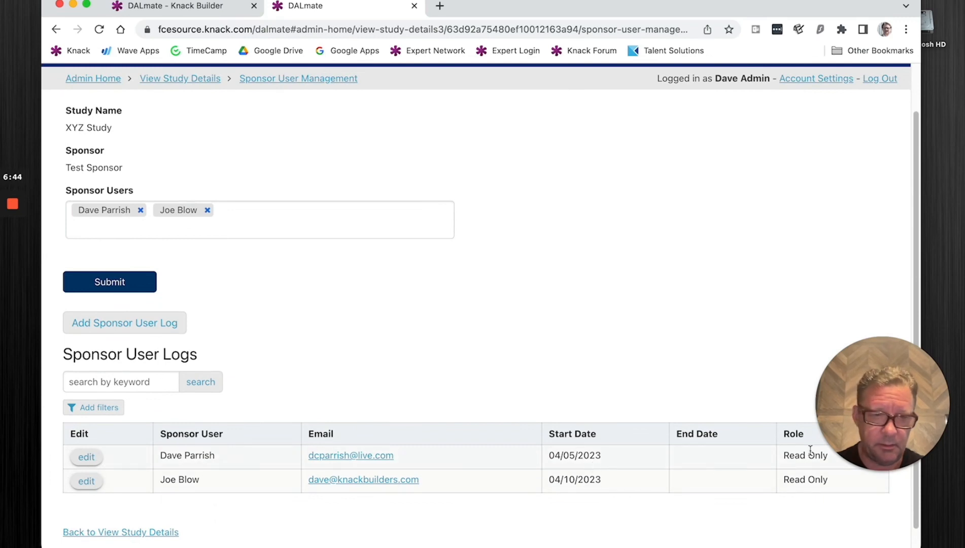
left_click_drag(532, 15, 512, 113)
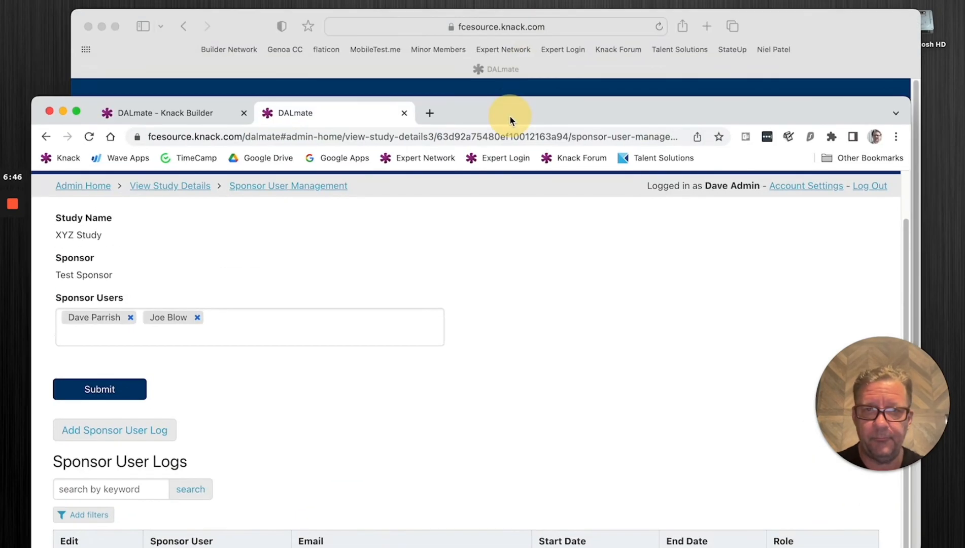
Switch to Safari and reload the sponsor user's View Study Details page to check its menus and the Inventories view.
left_click(755, 24)
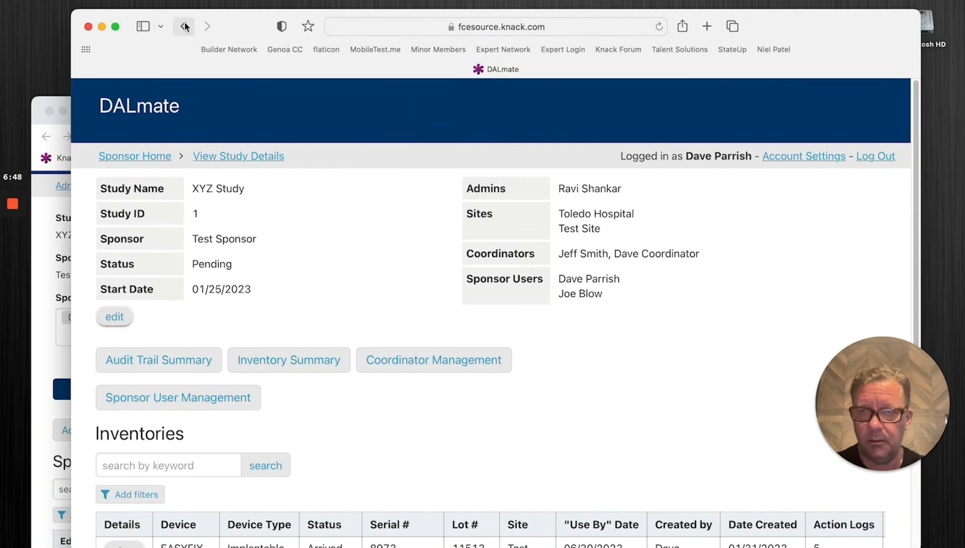
left_click(658, 26)
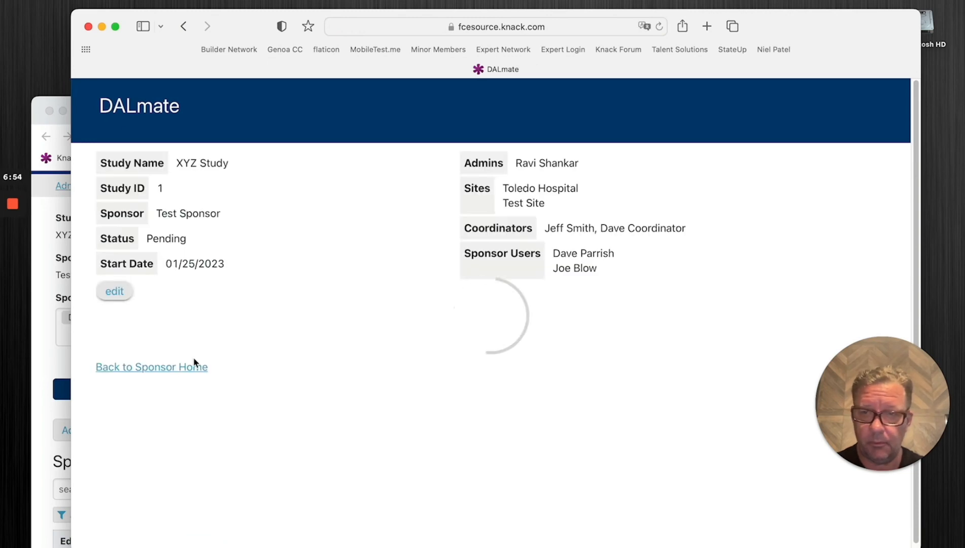
scroll(233, 354, "down", 3)
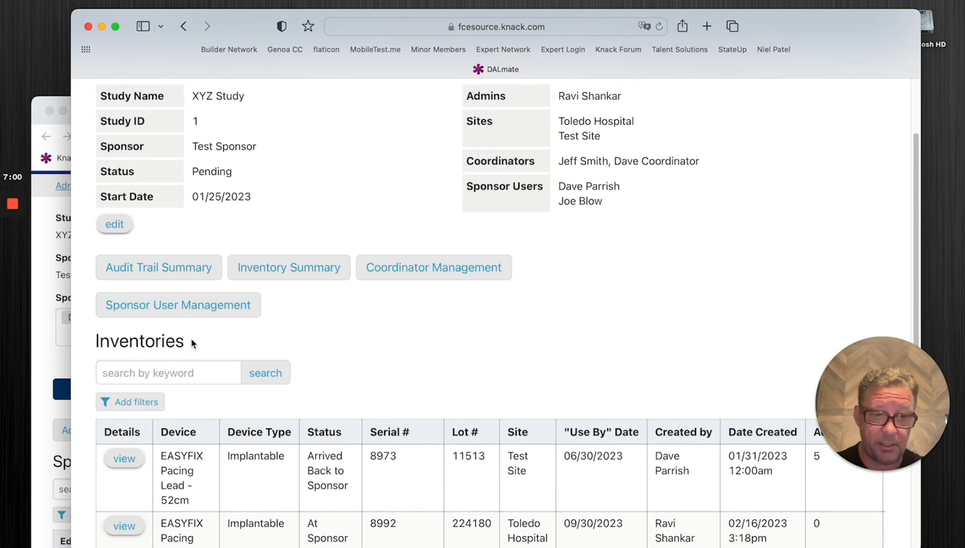
Open Sponsor User Management from the sponsor user's study page in Safari and try to edit the first Sponsor User Log.
left_click(33, 356)
left_click(441, 32)
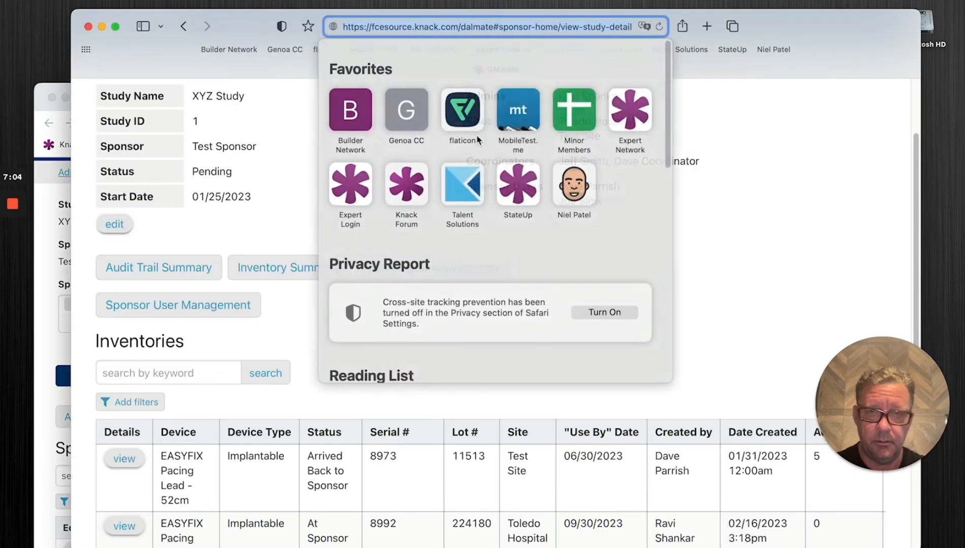
left_click(739, 287)
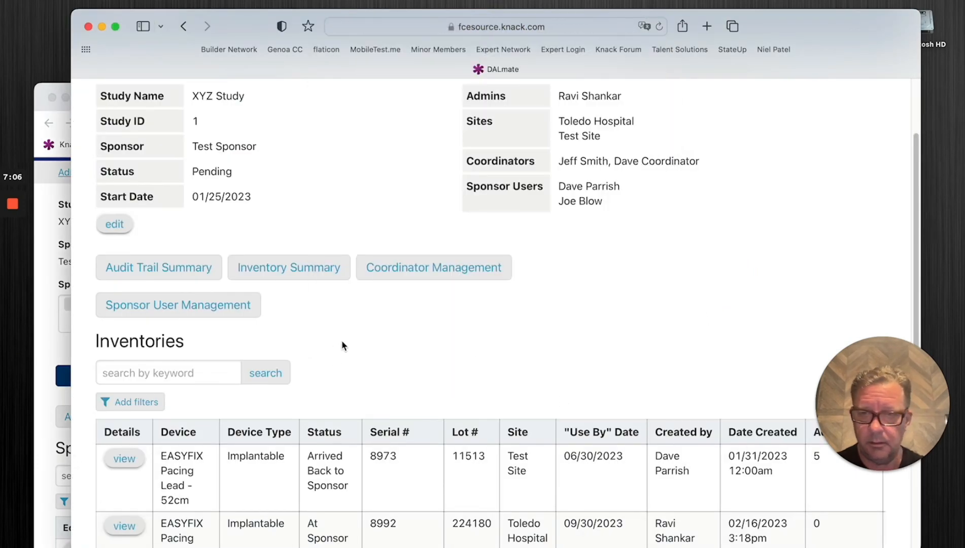
left_click(226, 306)
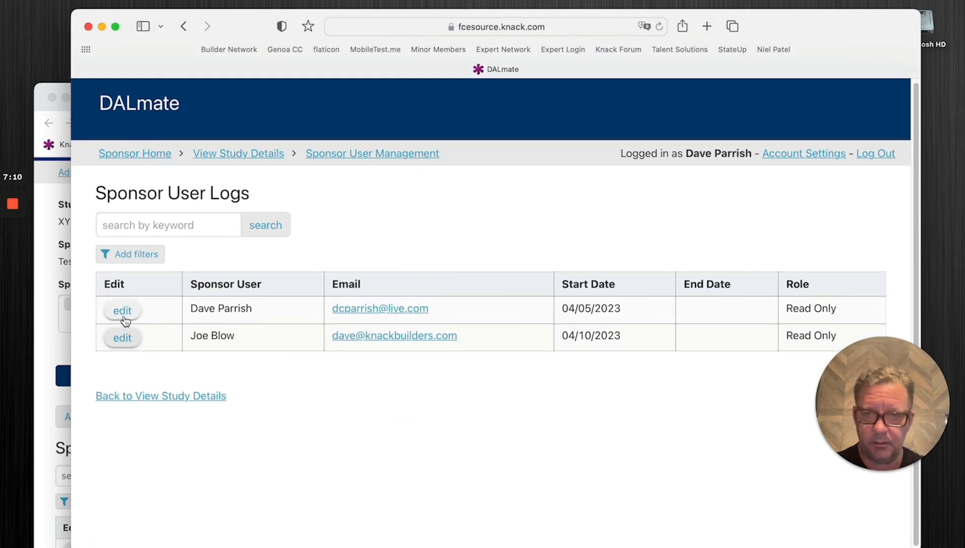
left_click(118, 313)
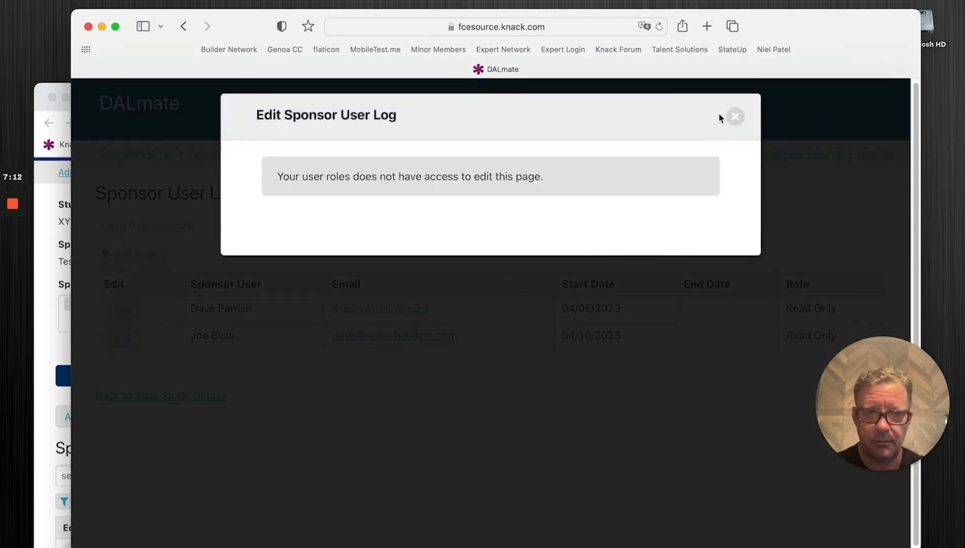
In the admin's Chrome window, set the first Sponsor User Log's role to Inventory and submit the change.
left_click(38, 357)
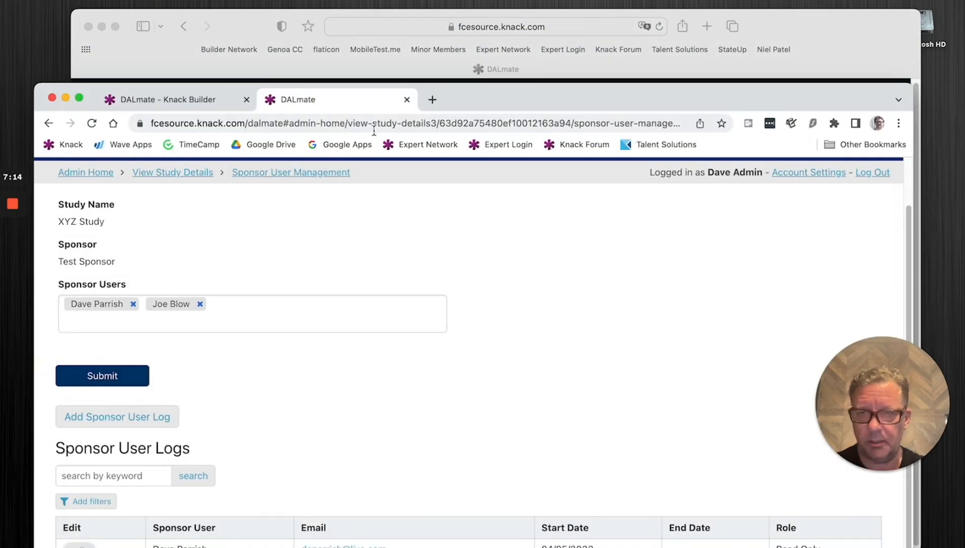
scroll(282, 433, "down", 1)
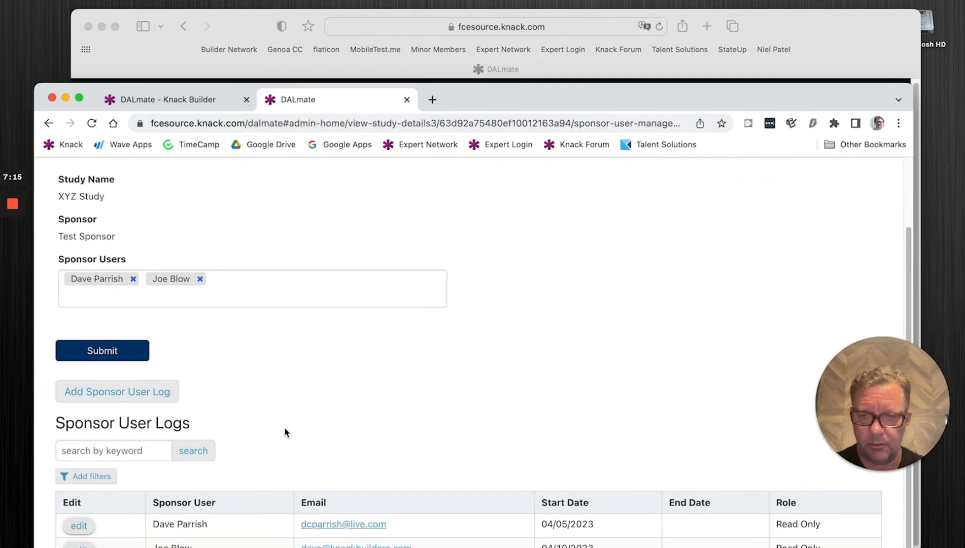
left_click(80, 528)
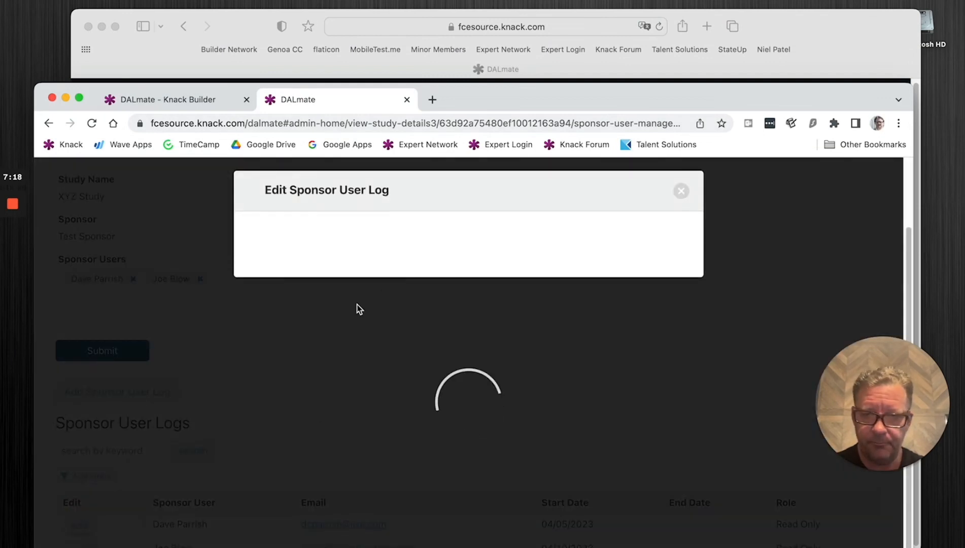
left_click(302, 350)
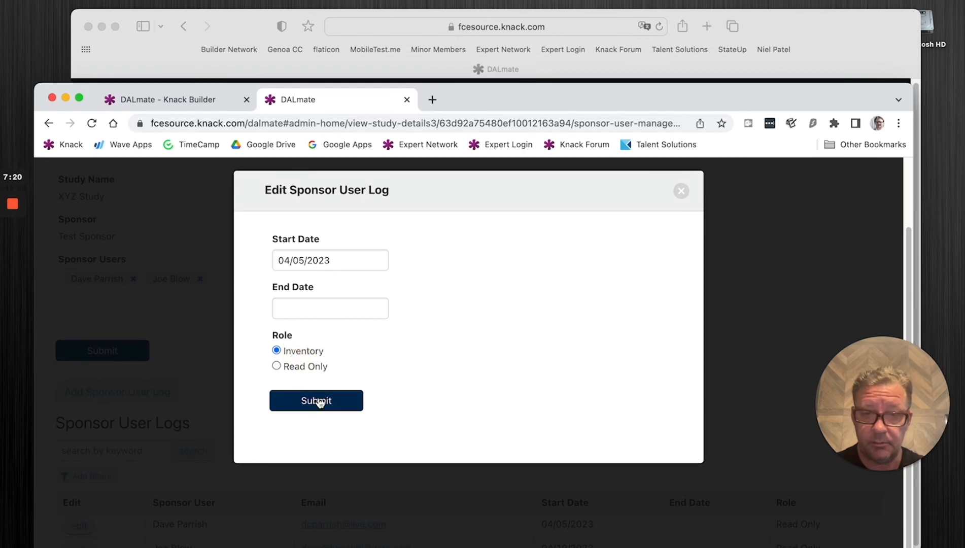
left_click(319, 403)
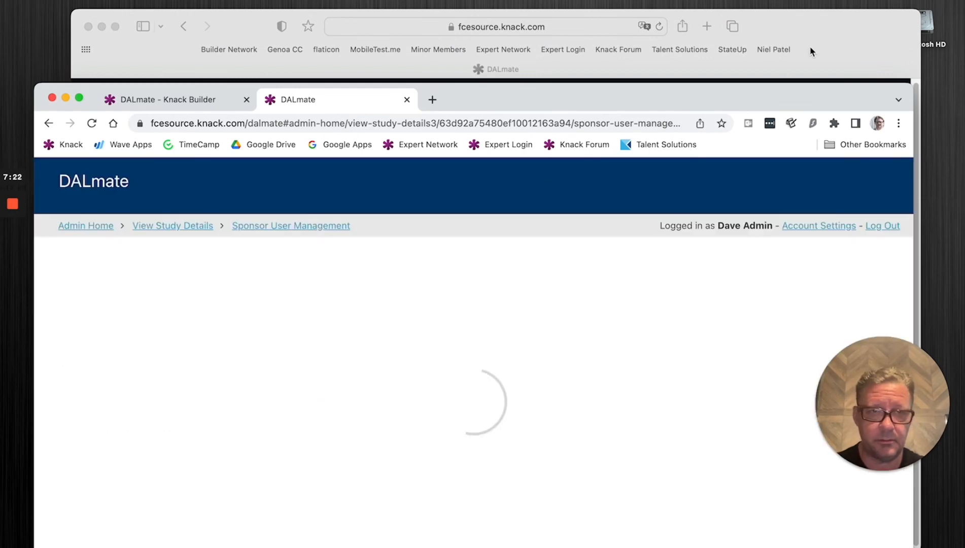
Switch to Safari, close the Edit Sponsor User Log dialog, and return to the View Study Details page to check its menus.
left_click(813, 31)
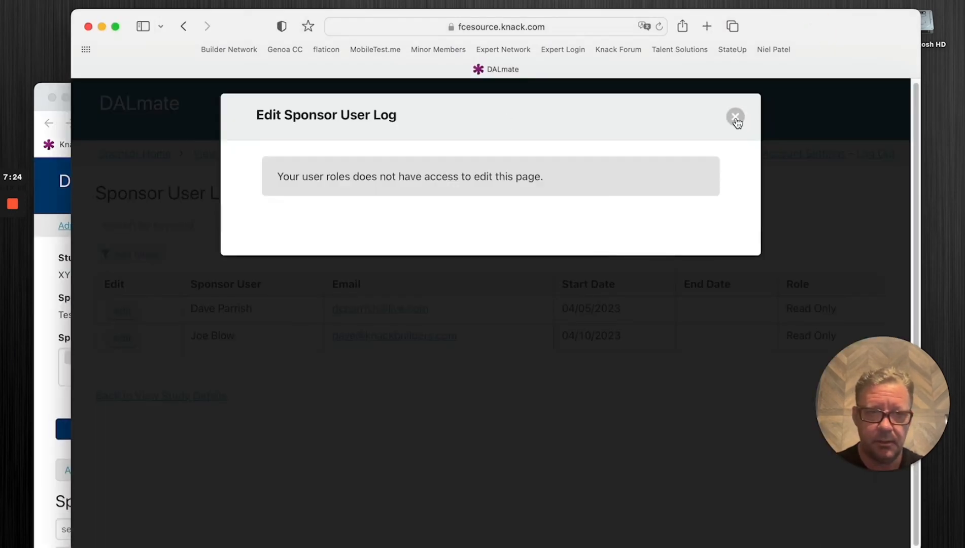
left_click(735, 117)
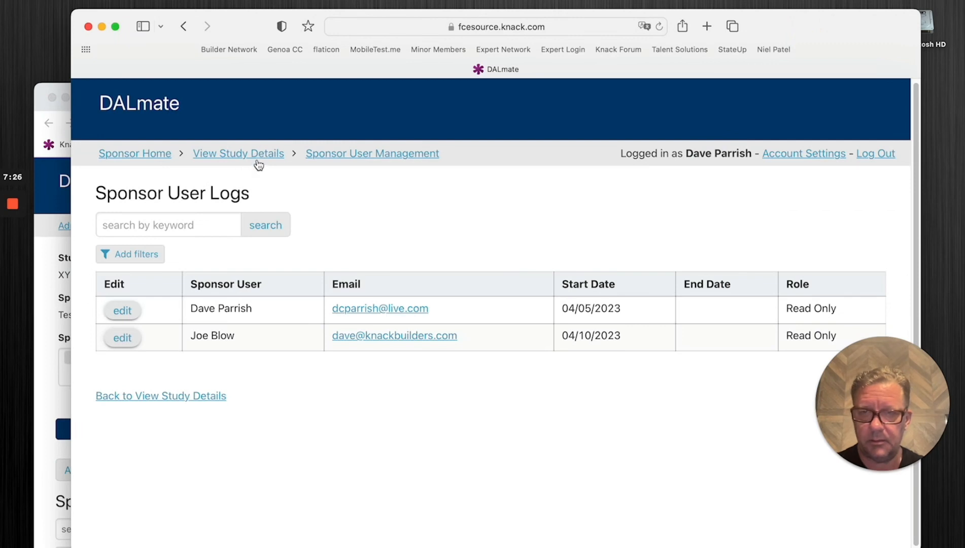
left_click(239, 154)
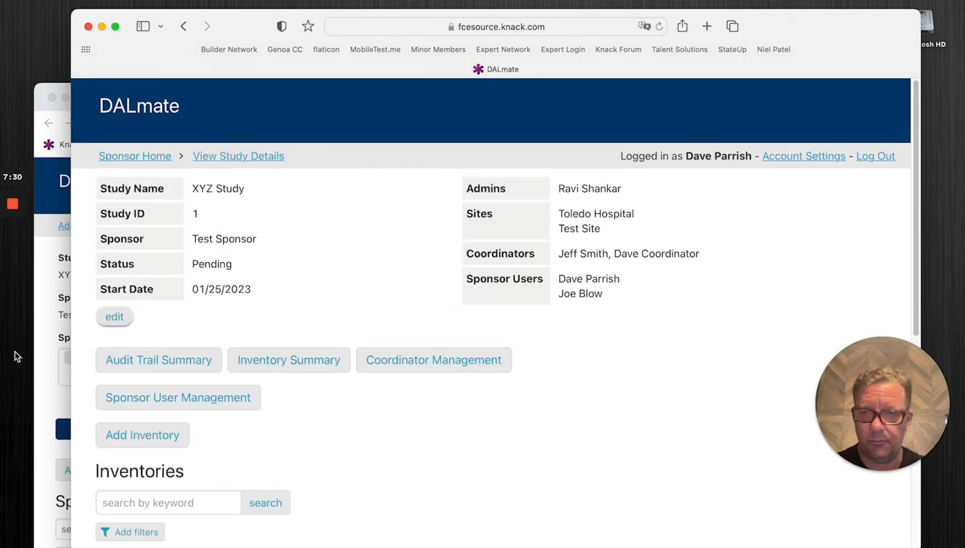
Compare the first log's role in Chrome with the menus and Inventories view on the sponsor user's study page in Safari, ending in Chrome.
left_click(45, 333)
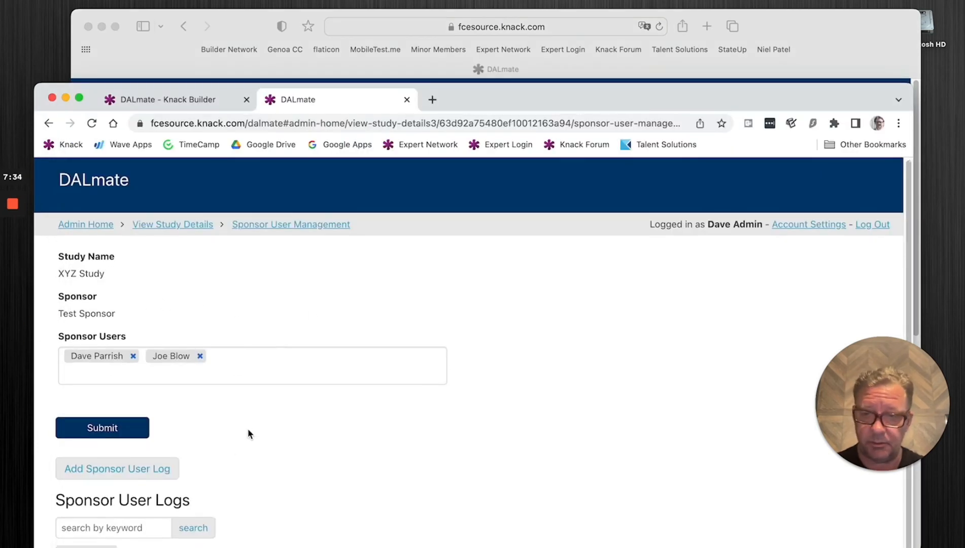
scroll(248, 429, "down", 3)
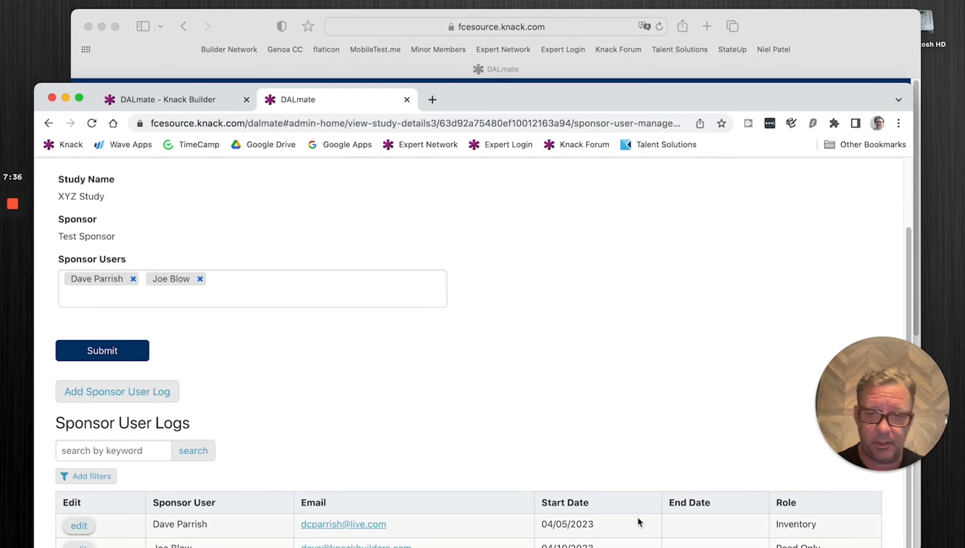
left_click(245, 23)
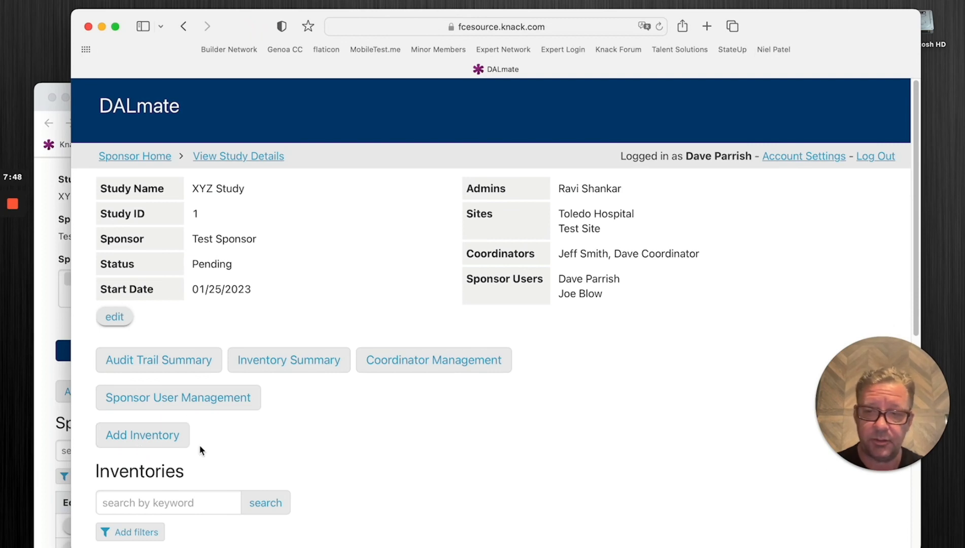
scroll(346, 457, "down", 4)
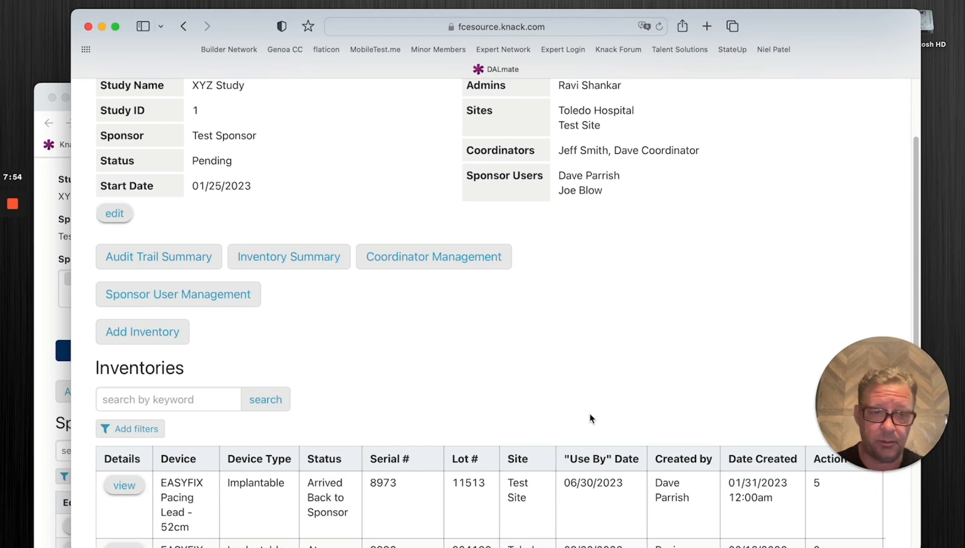
left_click(51, 301)
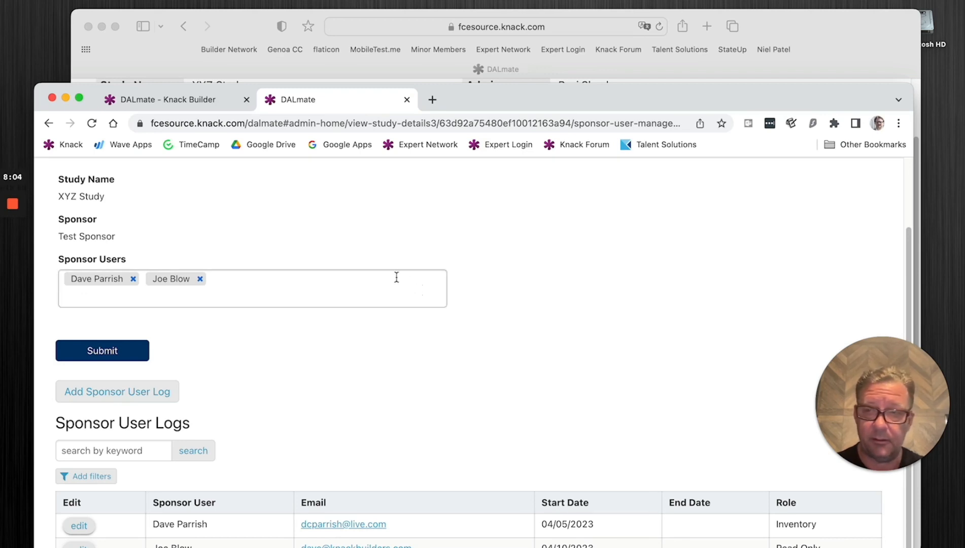
mouse_move(732, 543)
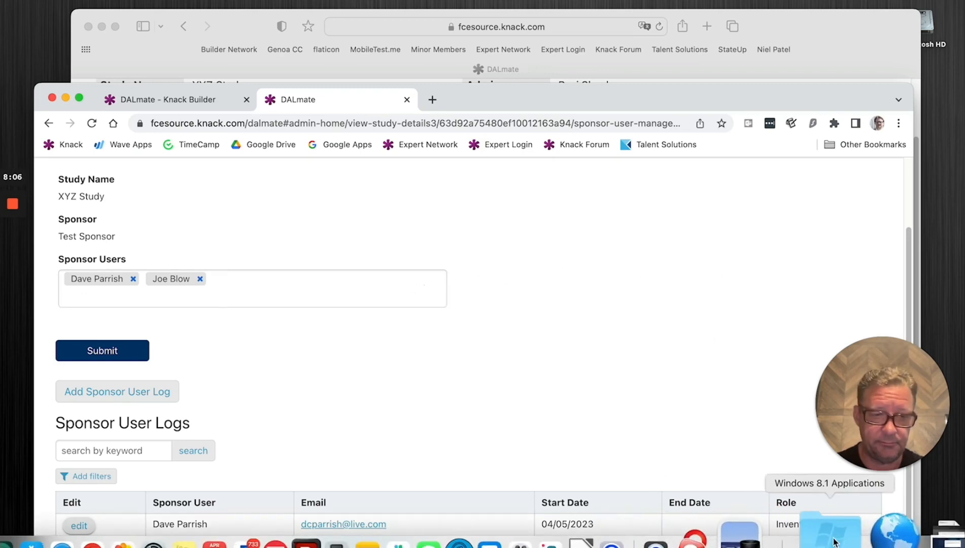